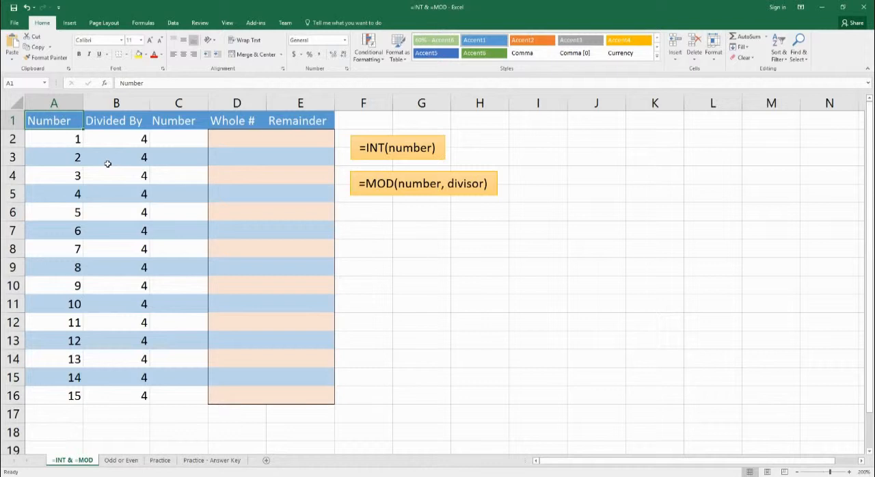
pyautogui.click(59, 146)
pyautogui.moveTo(60, 146); pyautogui.dragTo(48, 396)
pyautogui.moveTo(123, 139); pyautogui.dragTo(106, 399)
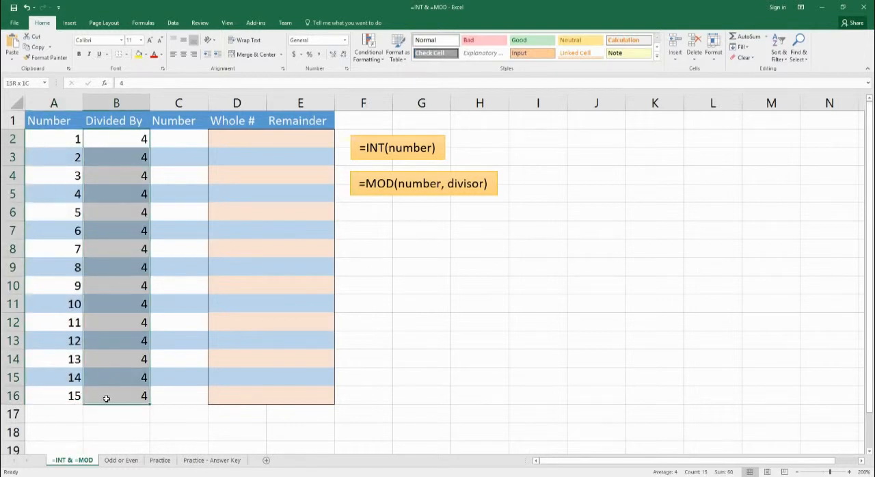
# Step: Enter the division formula =A2/B2 in cell C2
pyautogui.click(185, 144)
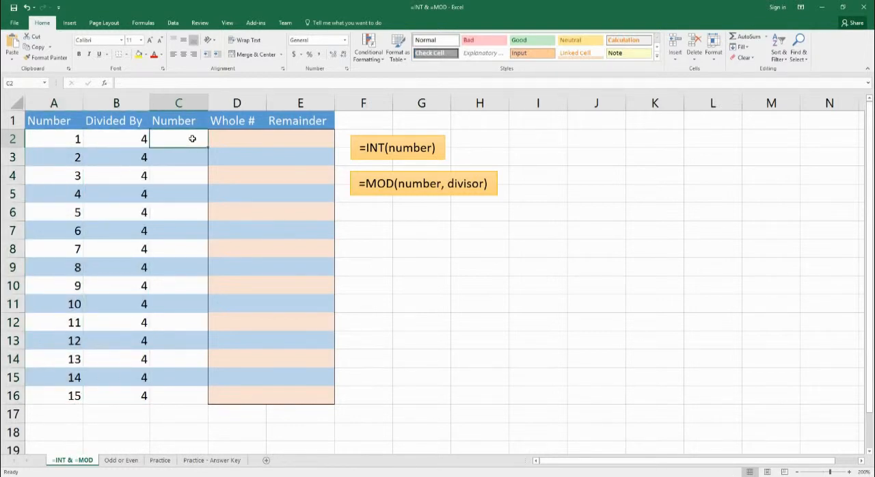
pyautogui.write('=')
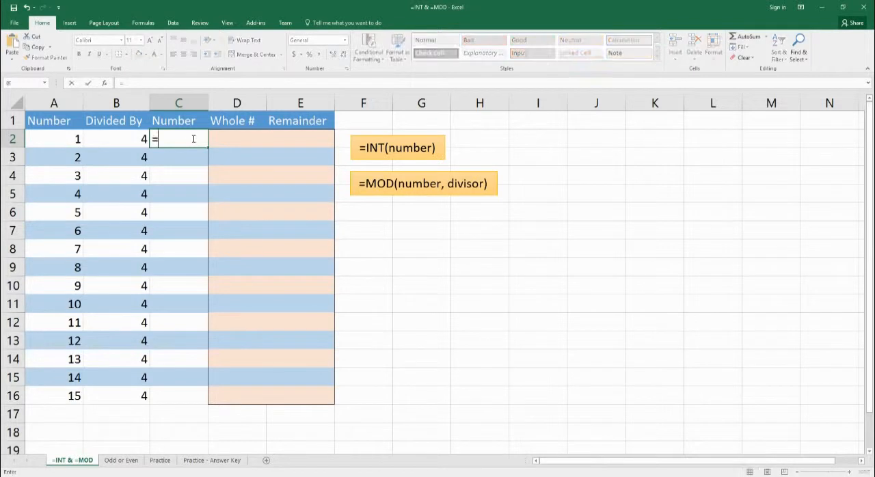
pyautogui.press('Left')
pyautogui.press('Left')
pyautogui.write('/')
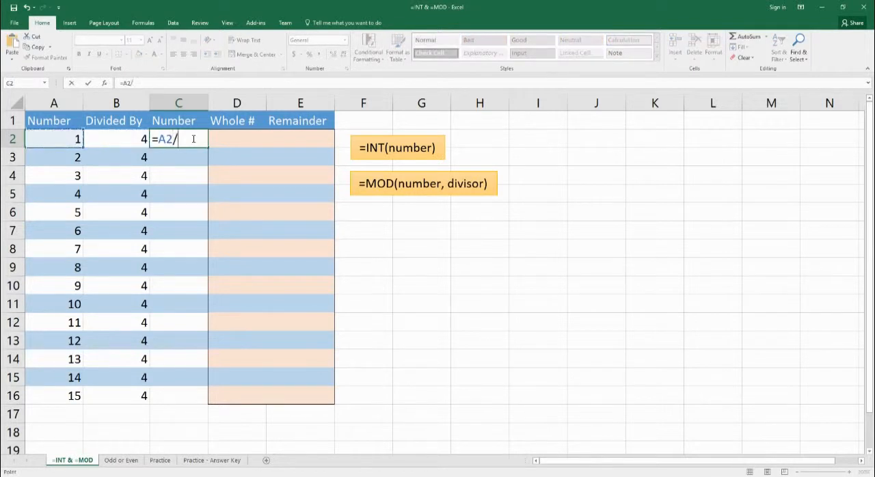
pyautogui.press('Left')
pyautogui.press('Return')
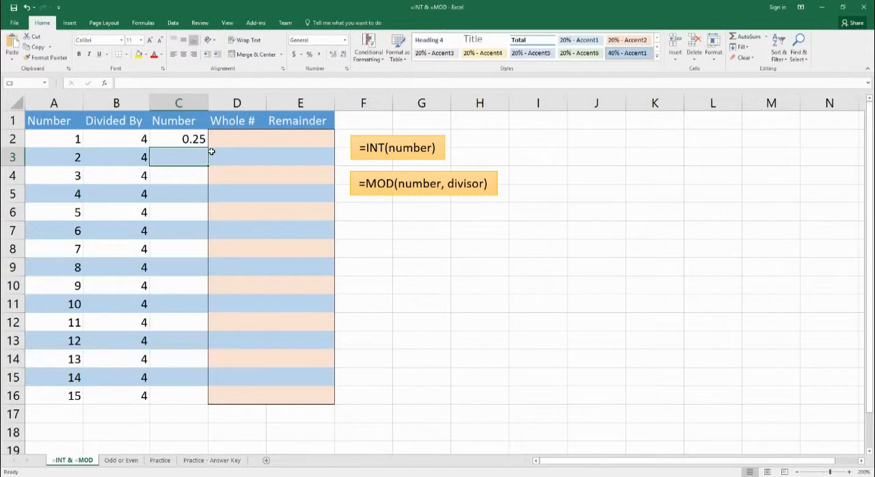
# Step: Enter =A3/B3 in cell C3, and fill the division formula from C2 down through C16
pyautogui.write('=')
pyautogui.press('Left')
pyautogui.press('Left')
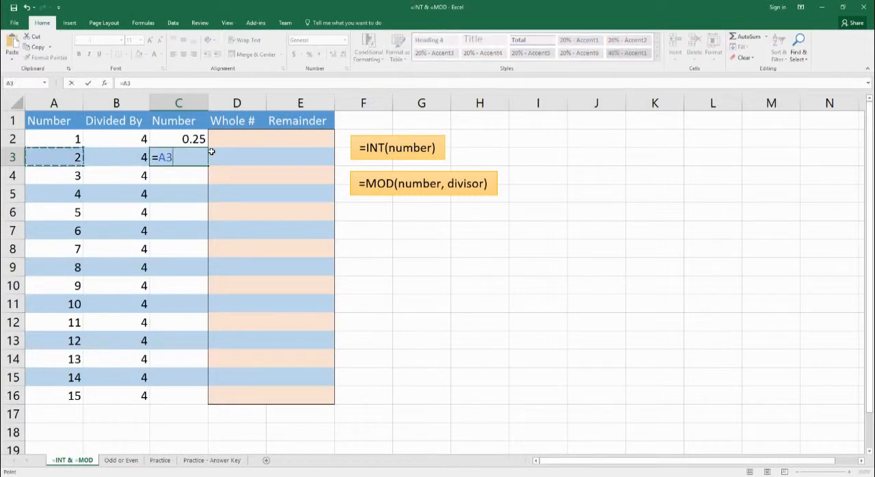
pyautogui.write('/')
pyautogui.press('Left')
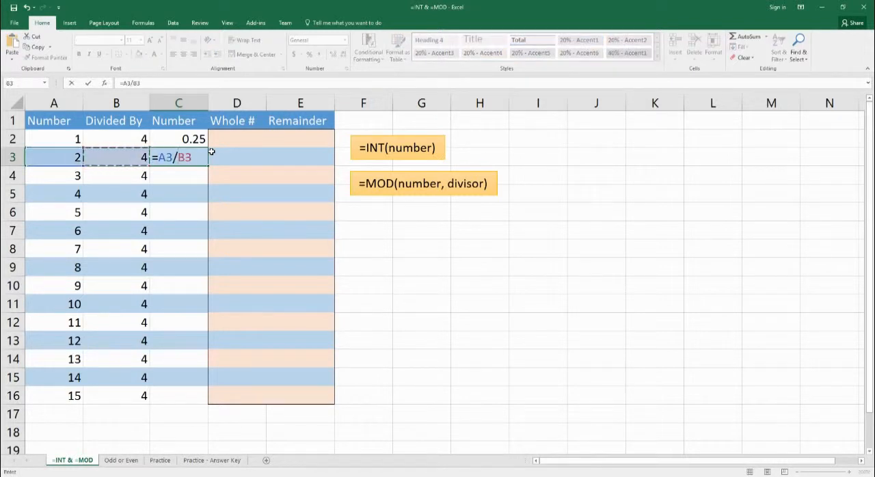
pyautogui.press('Return')
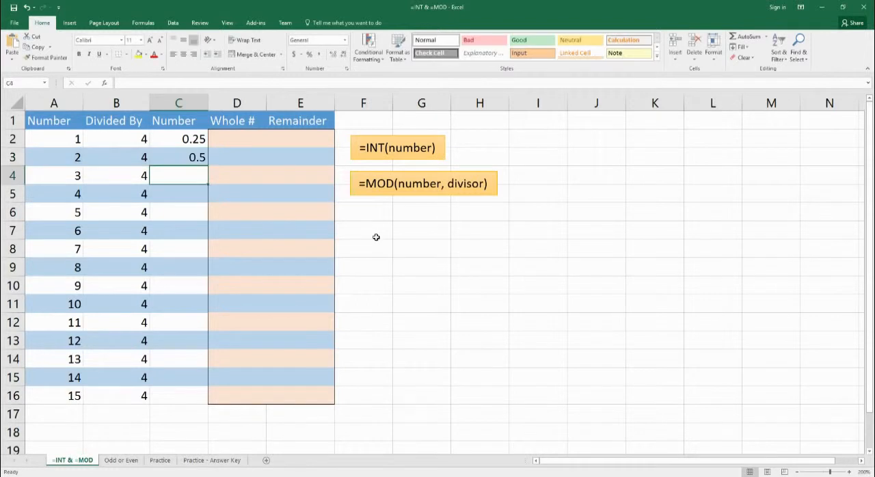
pyautogui.moveTo(199, 145); pyautogui.dragTo(194, 410)
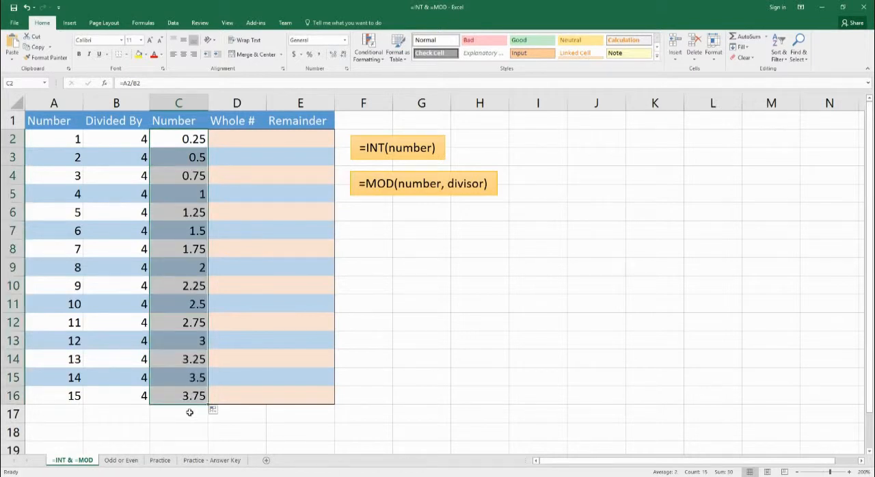
pyautogui.click(183, 164)
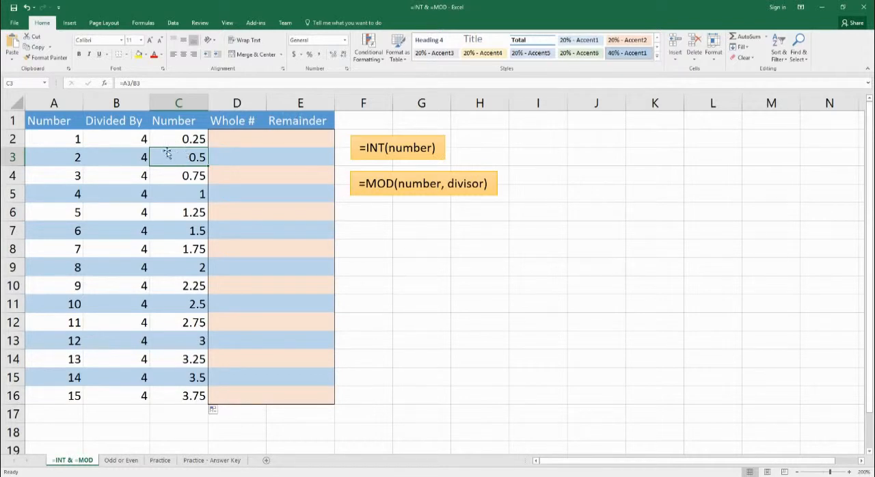
# Step: Enter the formula =INT(A2/B2) in cell D2 of the Whole # column
pyautogui.click(241, 141)
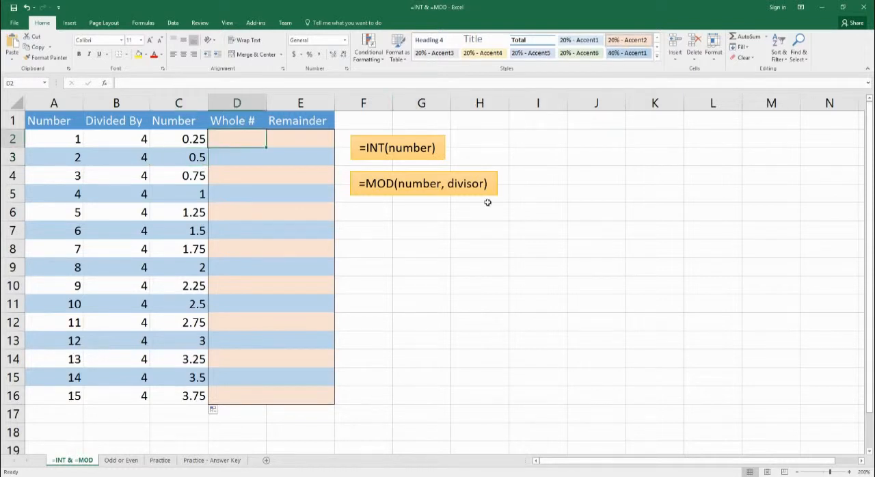
pyautogui.write('=int')
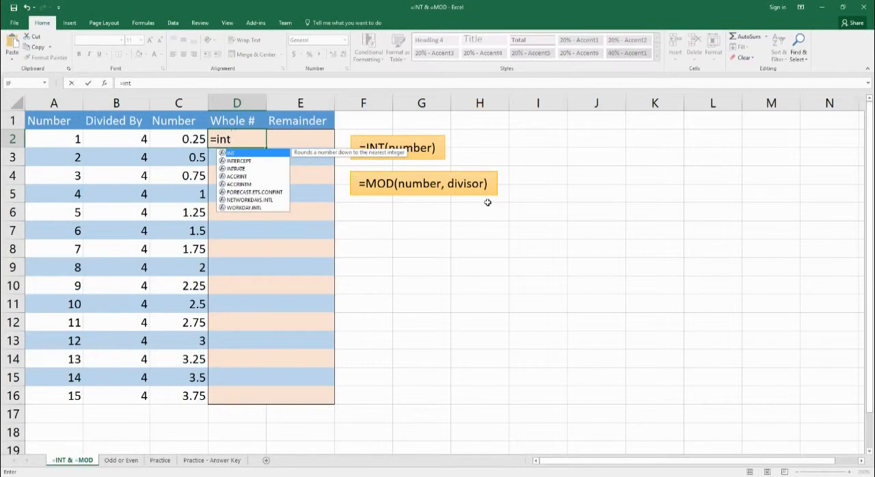
pyautogui.write('(a2')
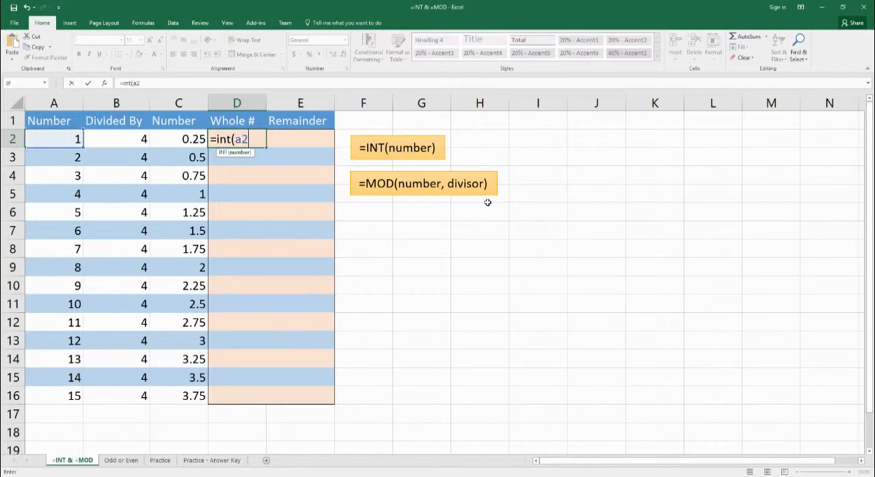
pyautogui.write('/b2)')
pyautogui.press('Return')
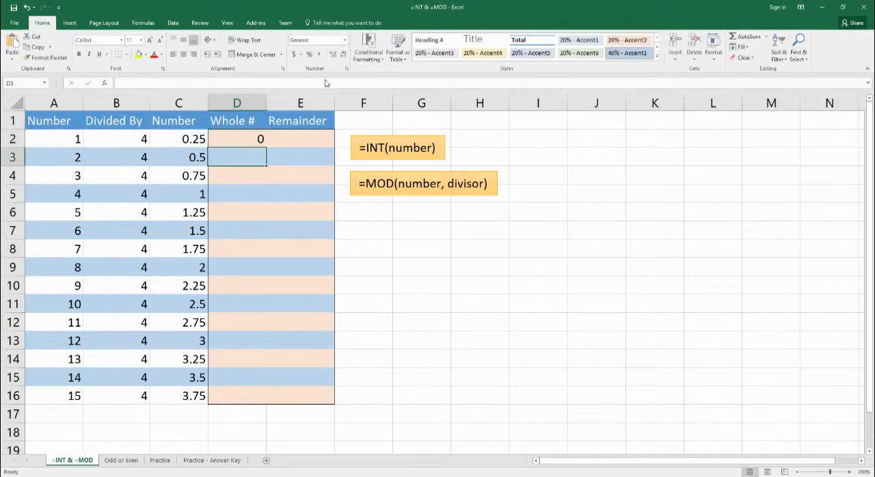
# Step: Enter the formula =INT(A3/B3) in cell D3 of the Whole # column
pyautogui.click(191, 138)
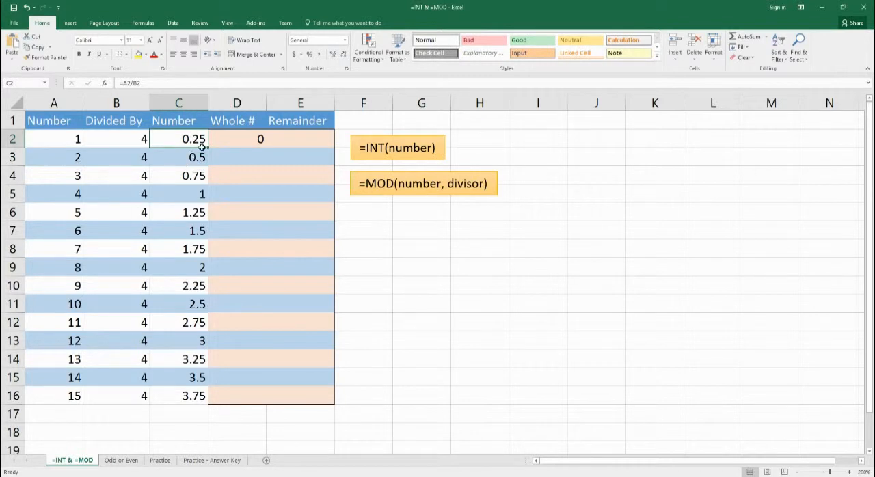
pyautogui.click(242, 147)
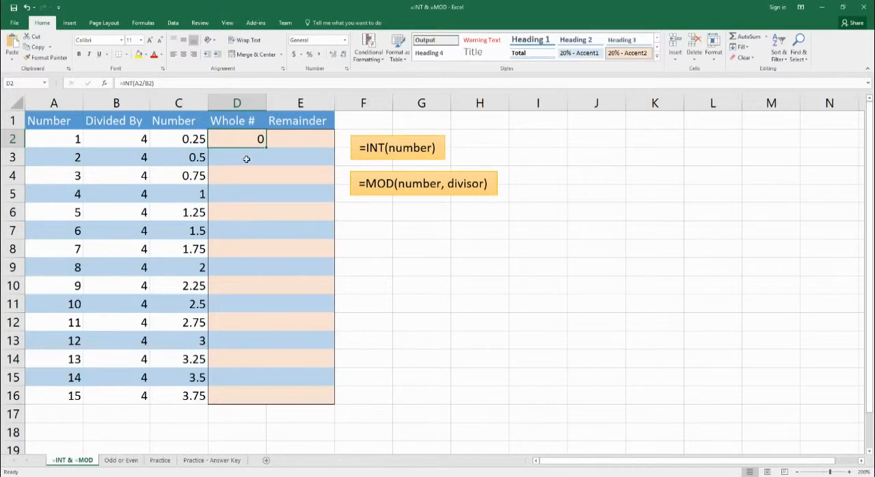
pyautogui.click(245, 160)
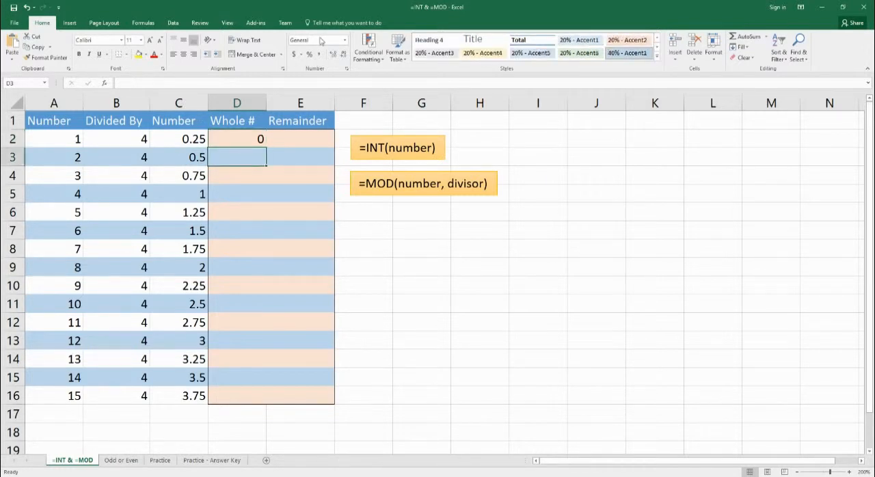
pyautogui.write('=int(')
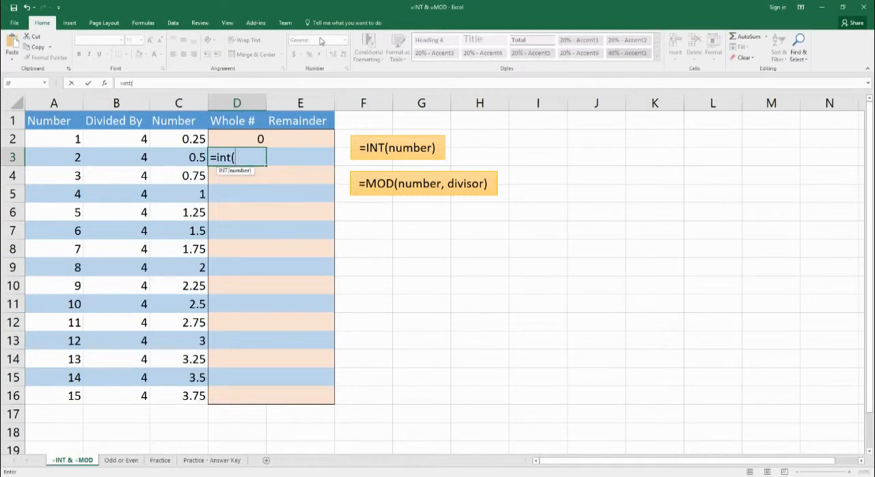
pyautogui.write('a3/')
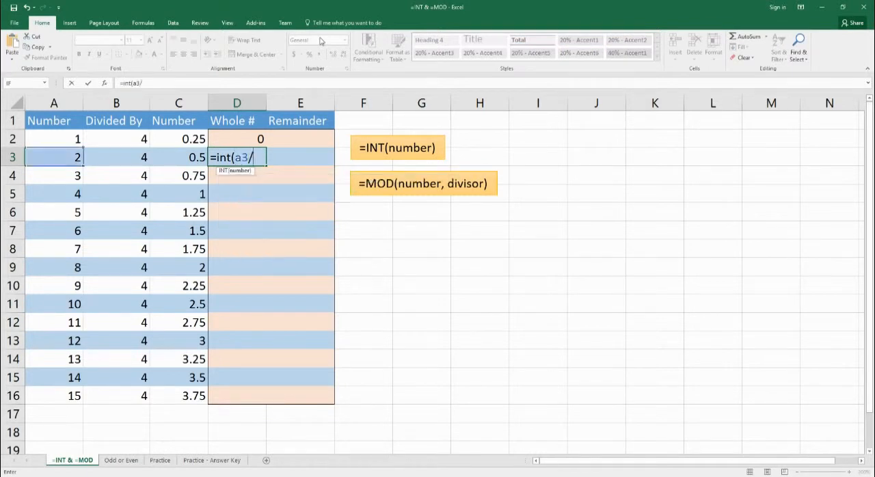
pyautogui.write('b3)')
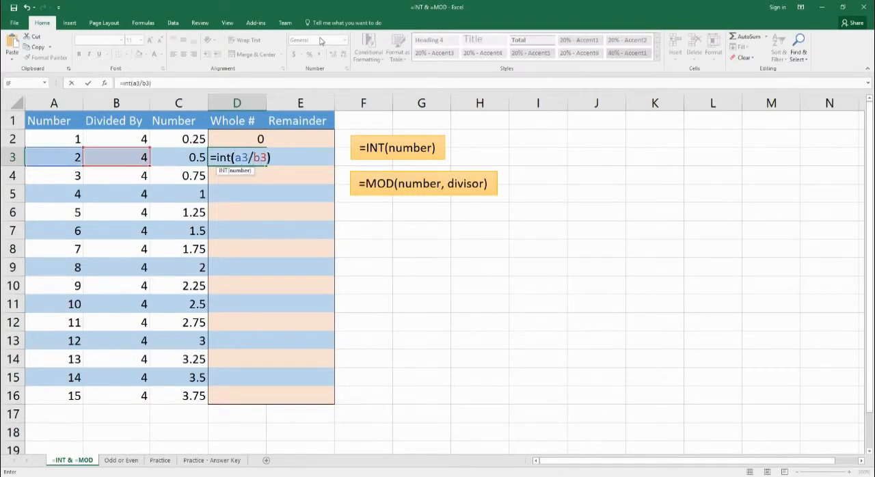
pyautogui.press('Return')
# Step: Fill the INT formula from D2 down through D16 with the Fill Without Formatting option
pyautogui.moveTo(257, 139); pyautogui.dragTo(239, 401)
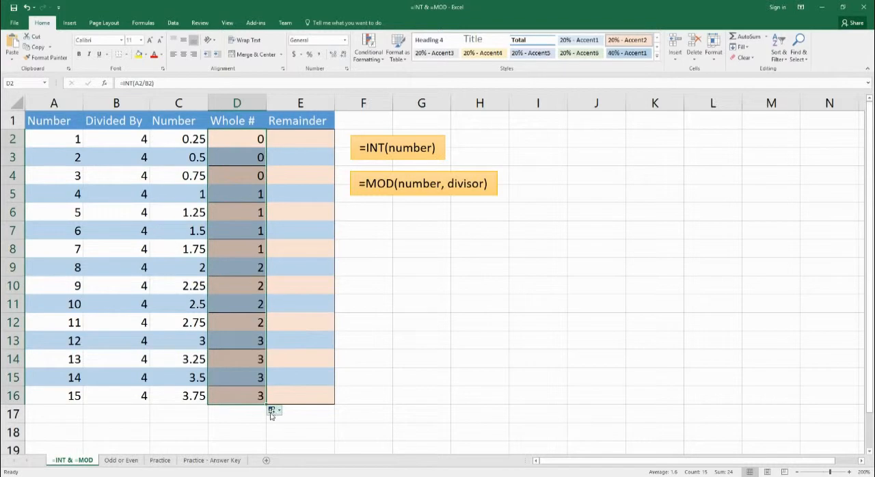
pyautogui.click(272, 409)
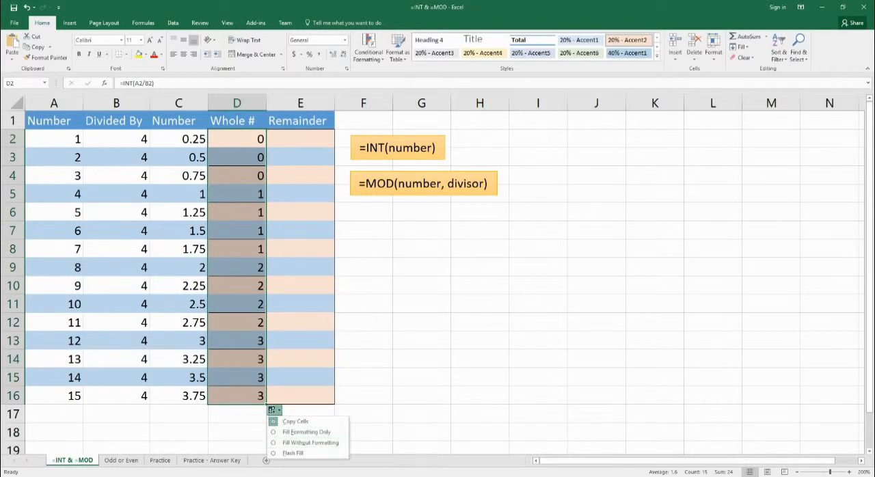
pyautogui.click(310, 442)
pyautogui.click(236, 436)
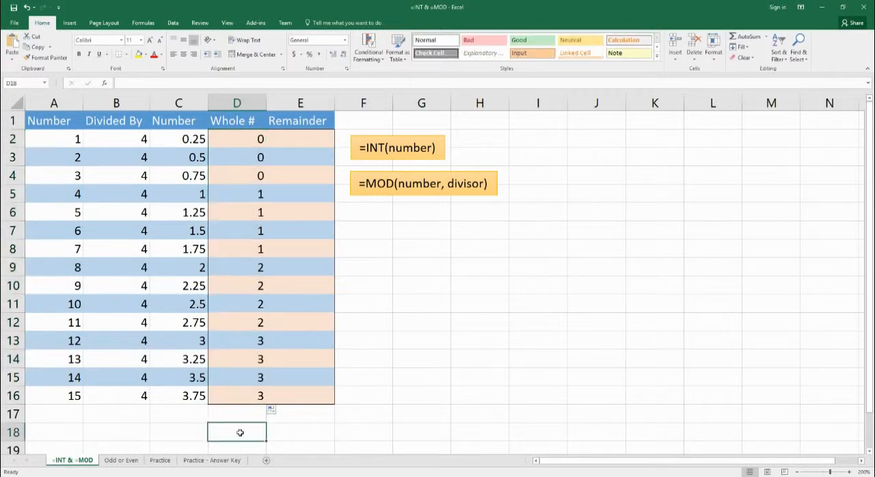
pyautogui.click(241, 195)
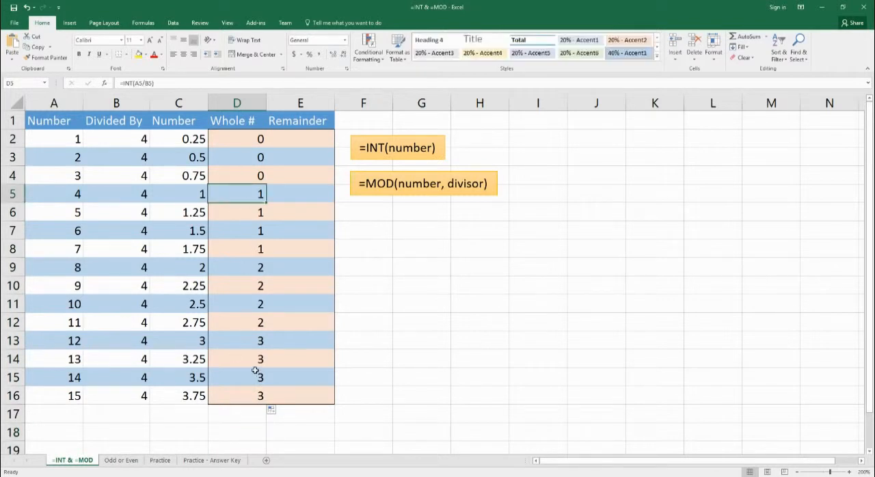
# Step: Enter the formula =MOD(A2, B2) in cell E2 of the Remainder column
pyautogui.click(294, 147)
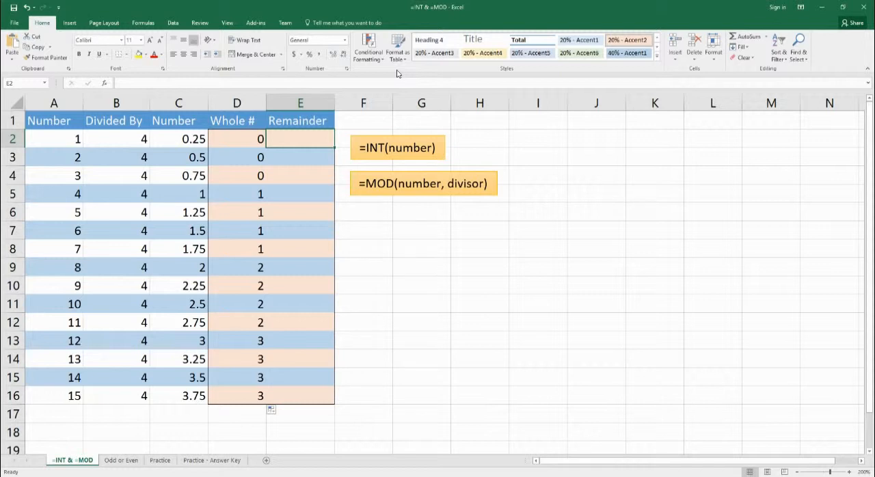
pyautogui.write('=')
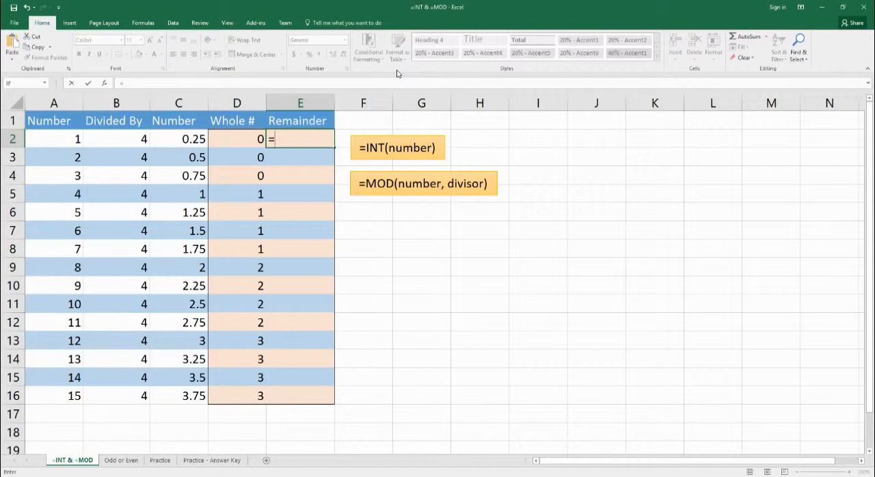
pyautogui.write('mod(')
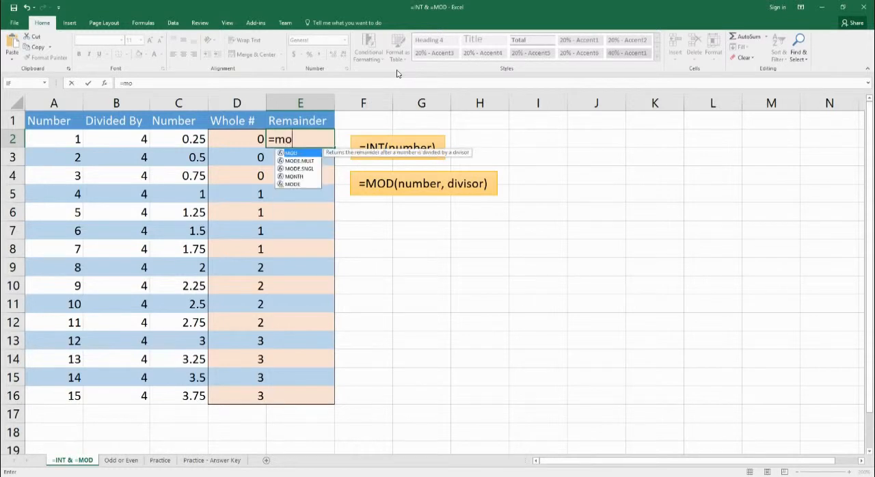
pyautogui.click(63, 146)
pyautogui.write('/')
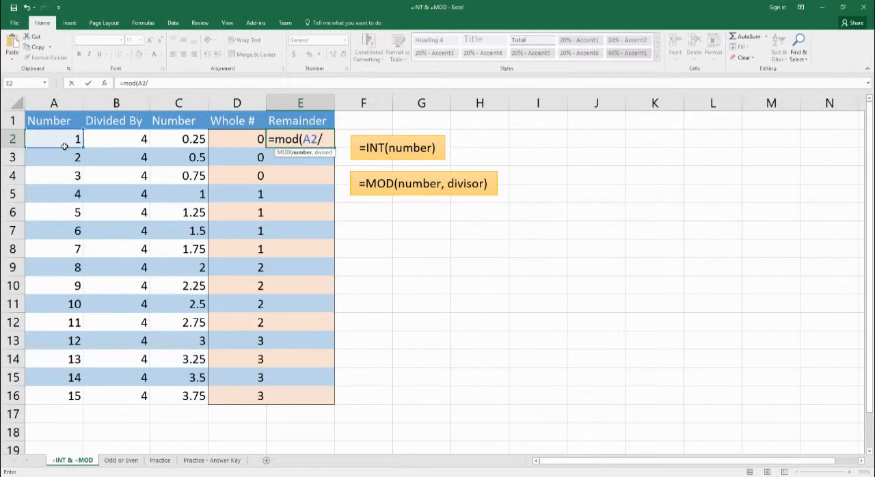
pyautogui.click(122, 141)
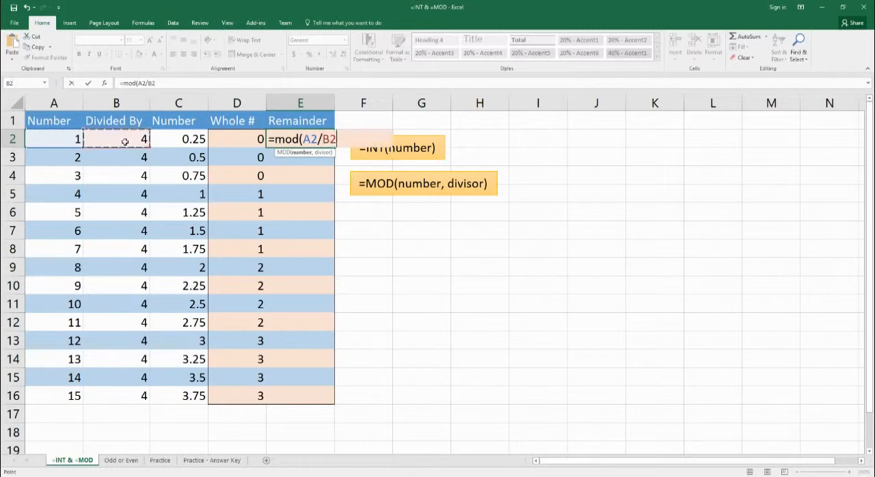
pyautogui.press('BackSpace')
pyautogui.press('BackSpace')
pyautogui.press('BackSpace')
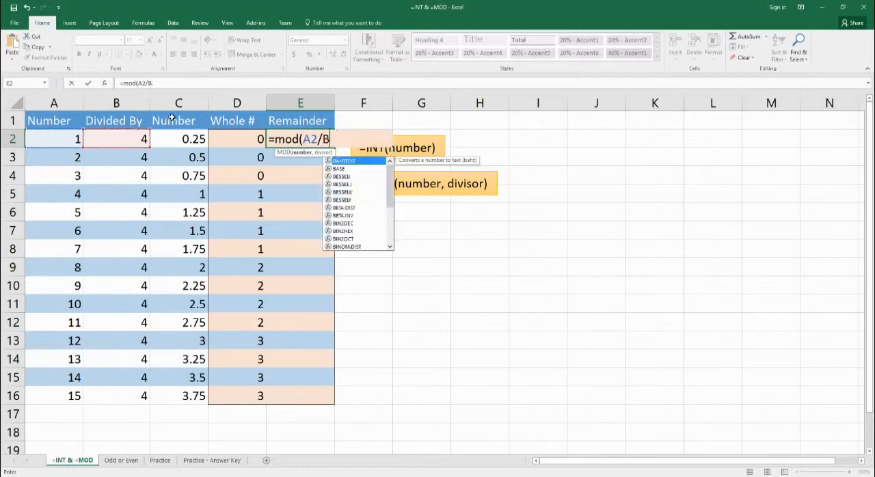
pyautogui.write(',')
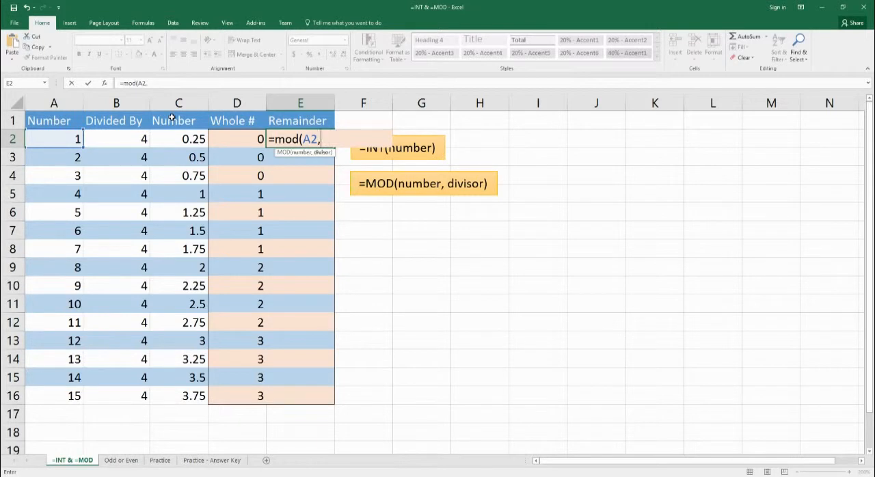
pyautogui.click(133, 140)
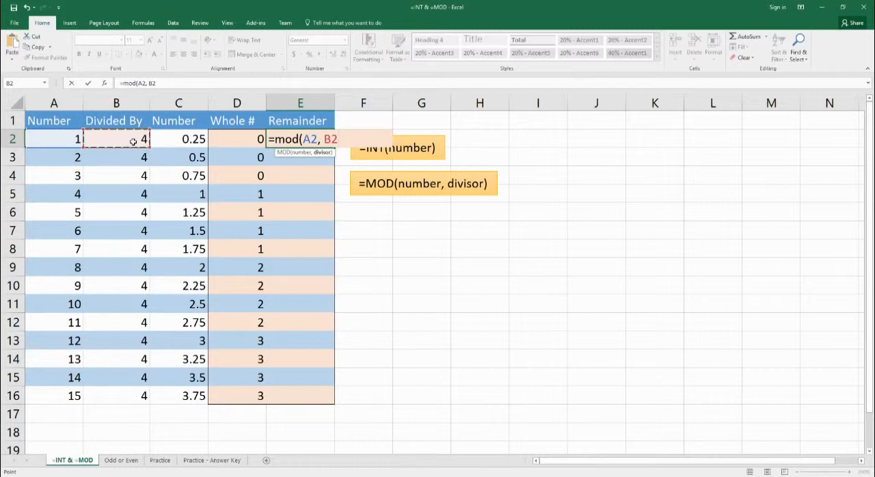
pyautogui.write(')')
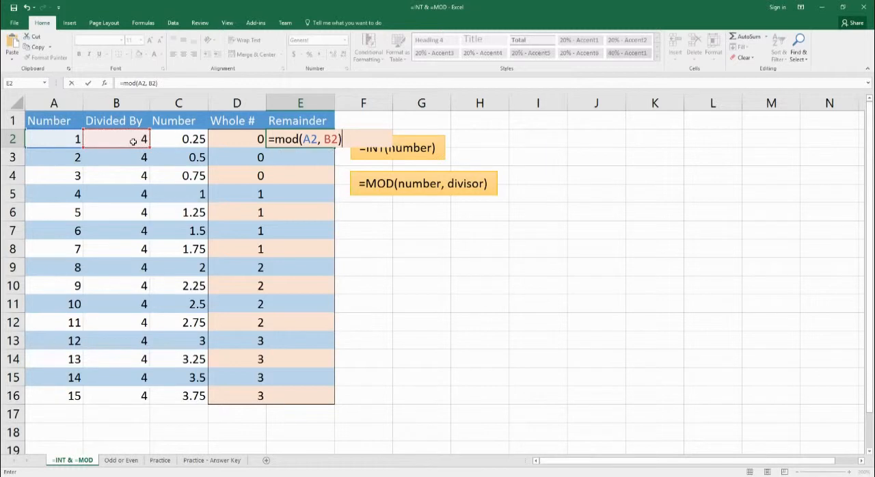
pyautogui.press('Return')
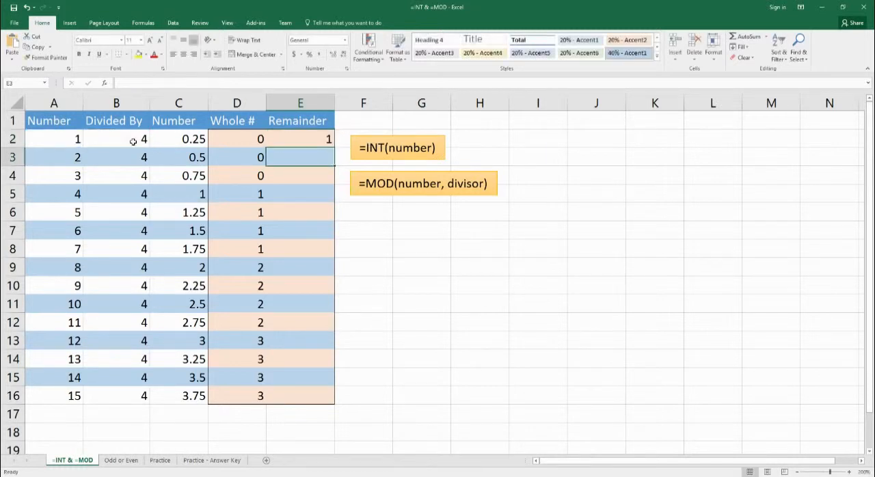
pyautogui.click(301, 145)
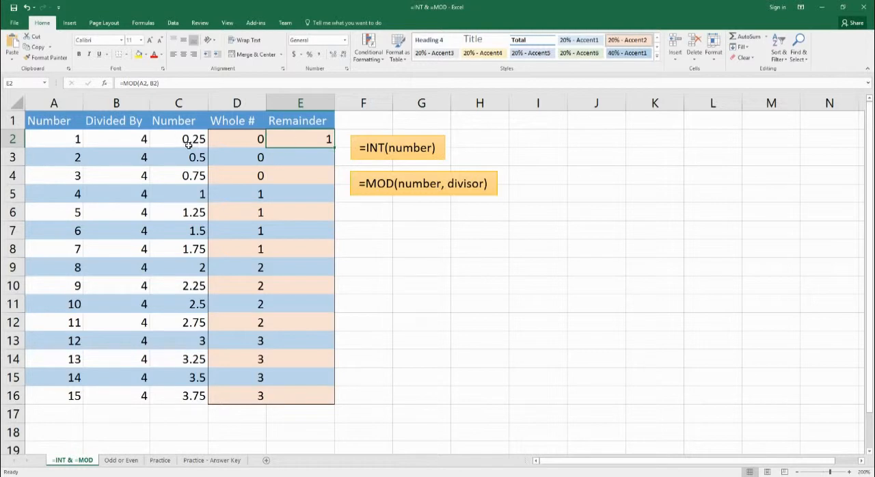
# Step: Enter the formula =MOD(A3,4) in cell E3 of the Remainder column
pyautogui.click(304, 158)
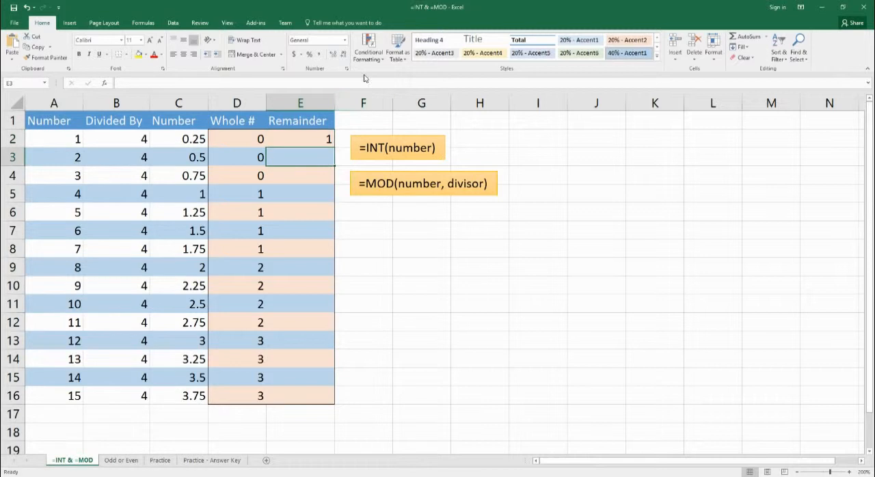
pyautogui.write('=')
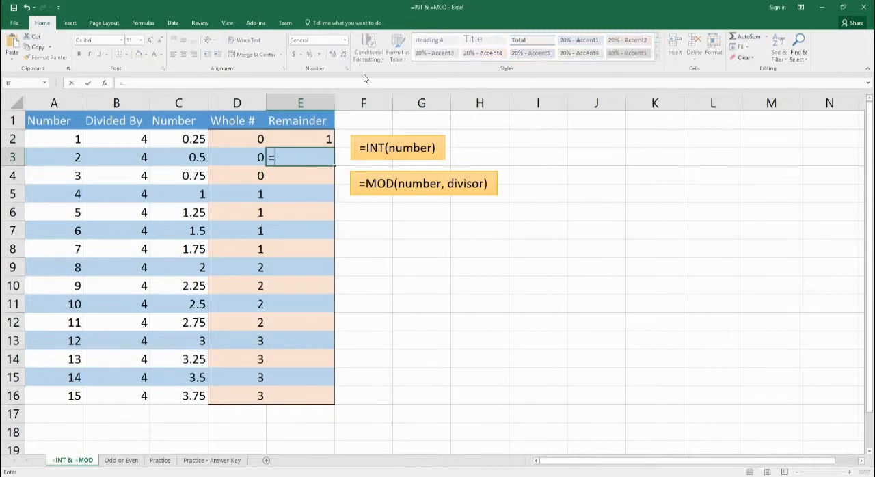
pyautogui.write('mod(')
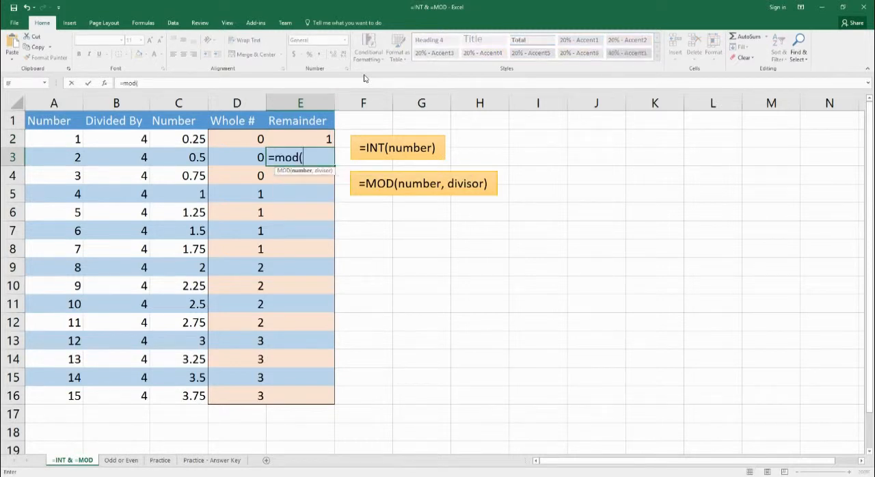
pyautogui.click(60, 161)
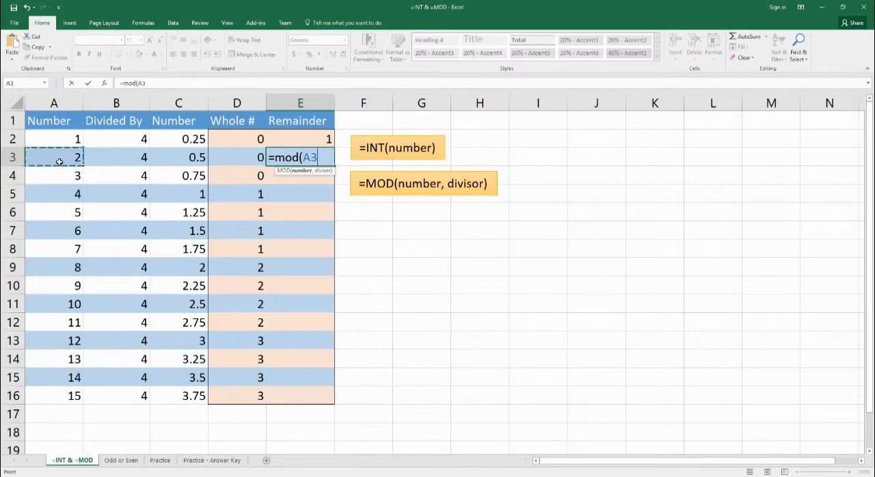
pyautogui.write(',')
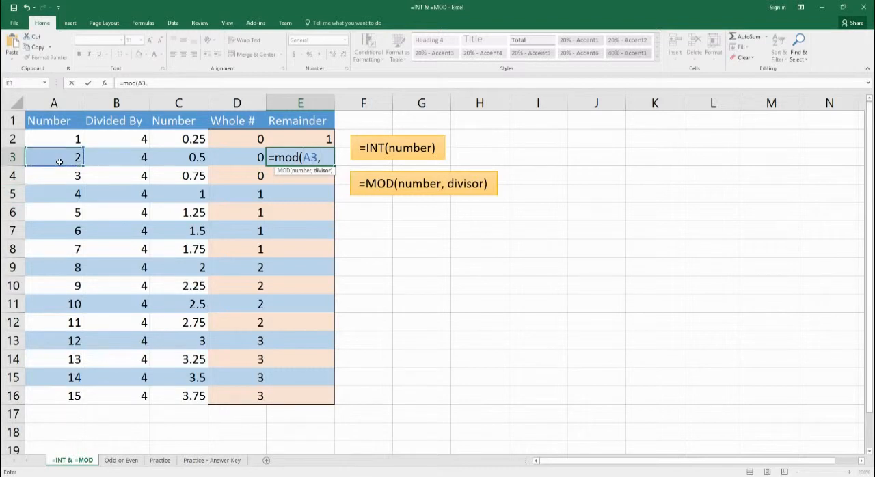
pyautogui.write('4)')
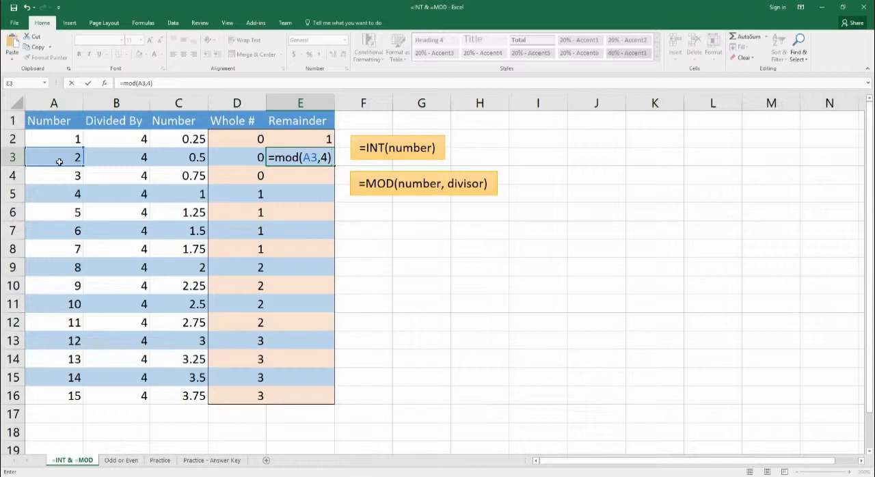
pyautogui.press('Return')
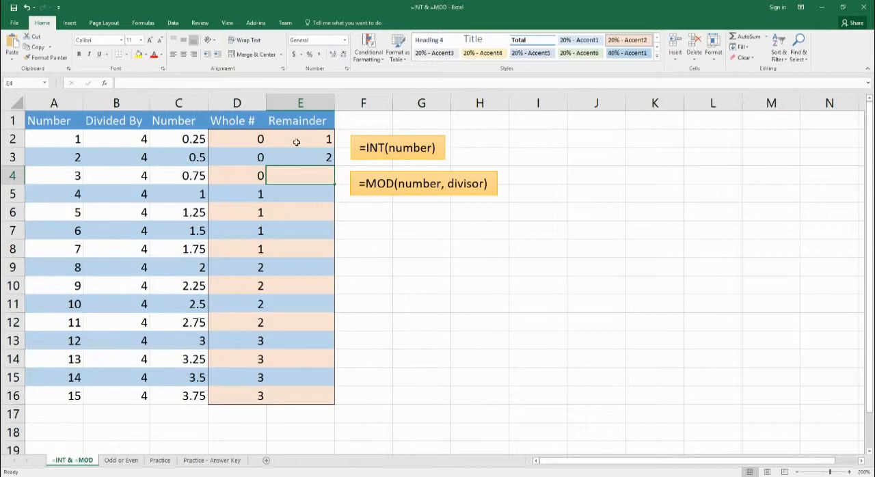
# Step: Fill the MOD formulas from E2:E3 down through E16 with the Fill Without Formatting option
pyautogui.moveTo(296, 142); pyautogui.dragTo(318, 157)
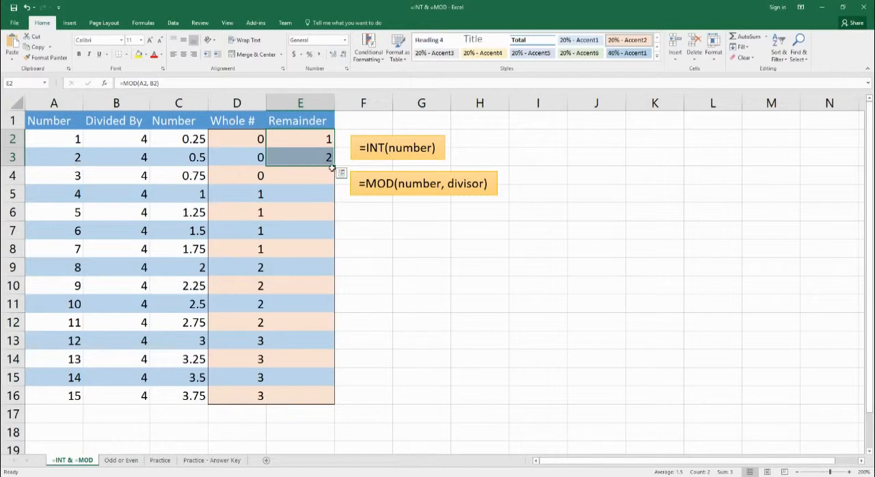
pyautogui.moveTo(334, 168); pyautogui.dragTo(321, 402)
pyautogui.click(339, 410)
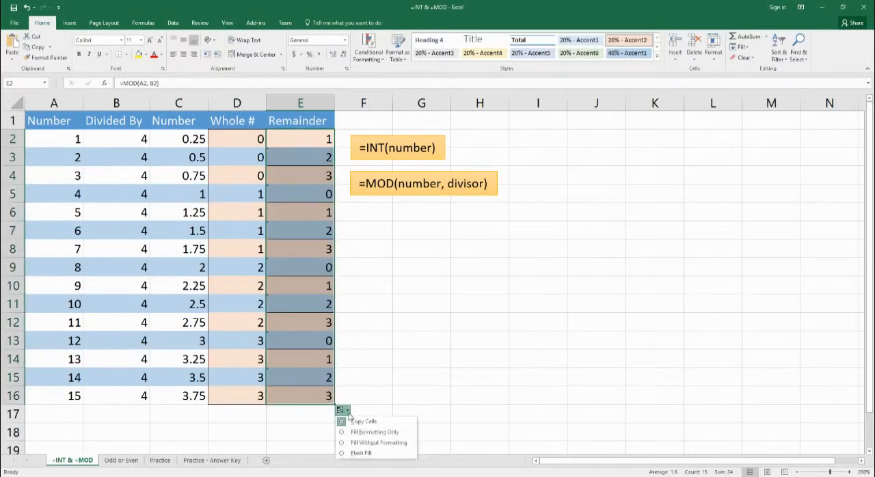
pyautogui.click(355, 444)
pyautogui.click(311, 288)
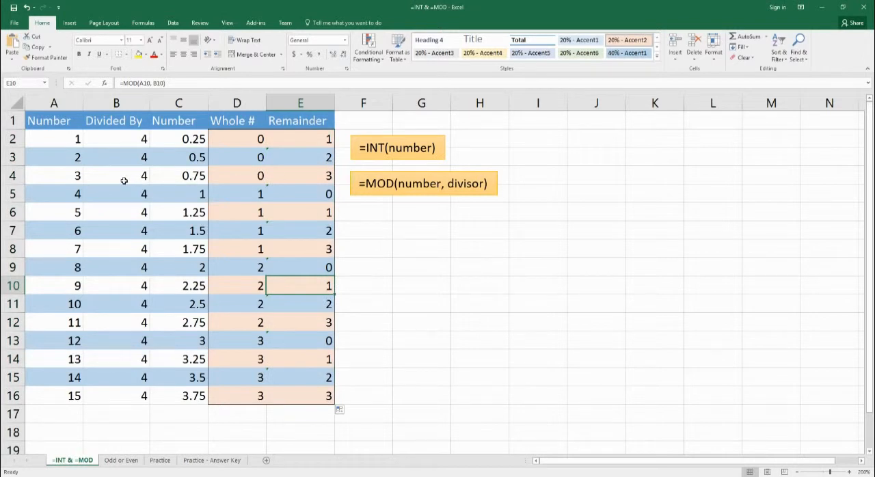
pyautogui.click(253, 179)
pyautogui.click(319, 178)
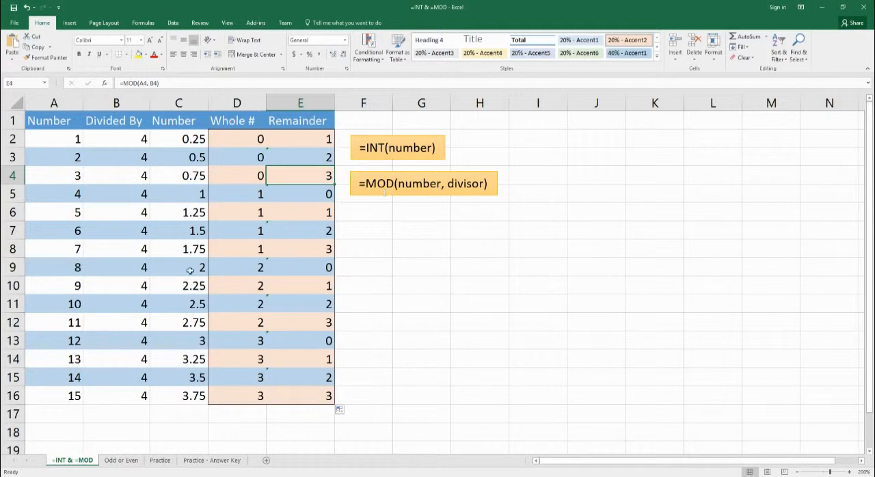
# Step: On the Odd or Even sheet, enter the formula =IF(MOD(A2,2)=1,"Odd","Even") in cell B2
pyautogui.click(126, 467)
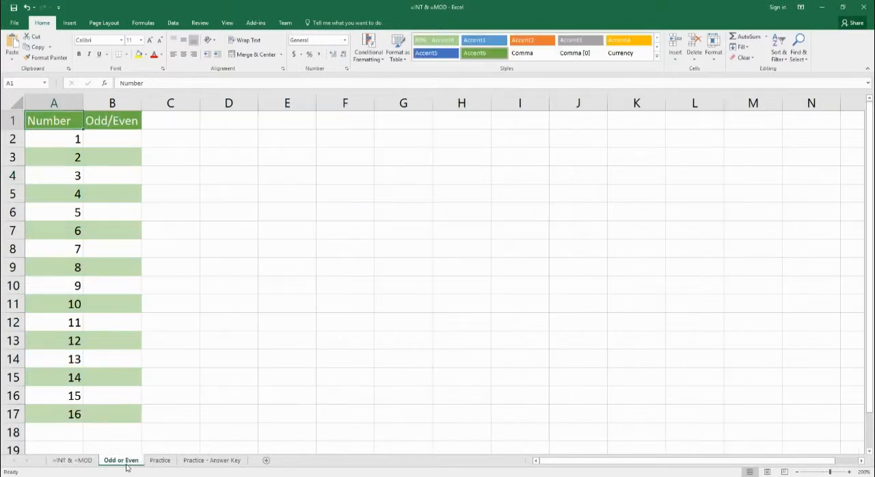
pyautogui.click(116, 145)
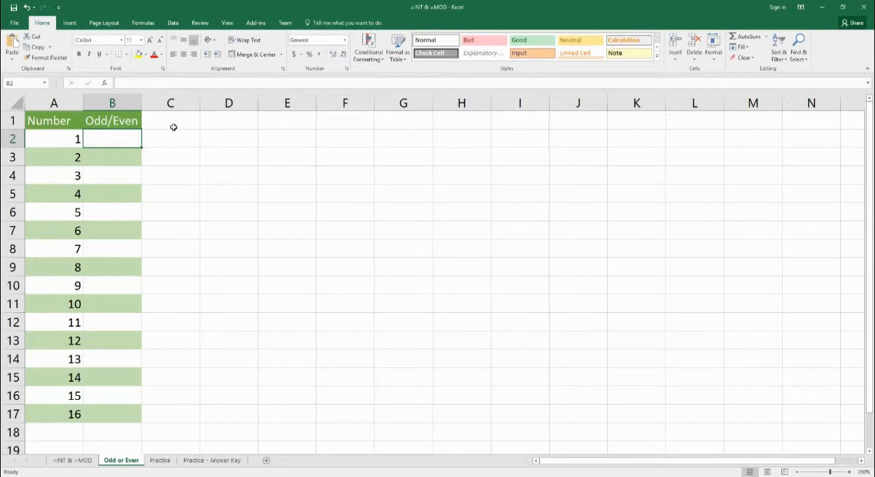
pyautogui.write('=if(')
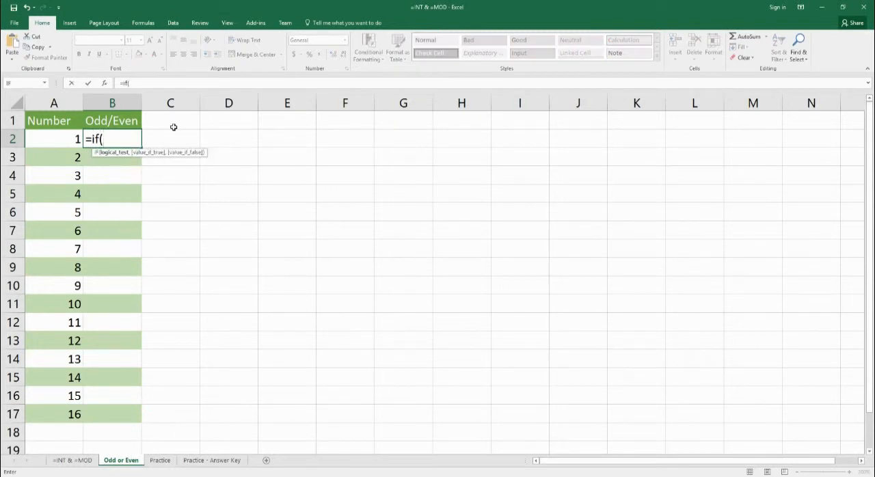
pyautogui.write('mod(')
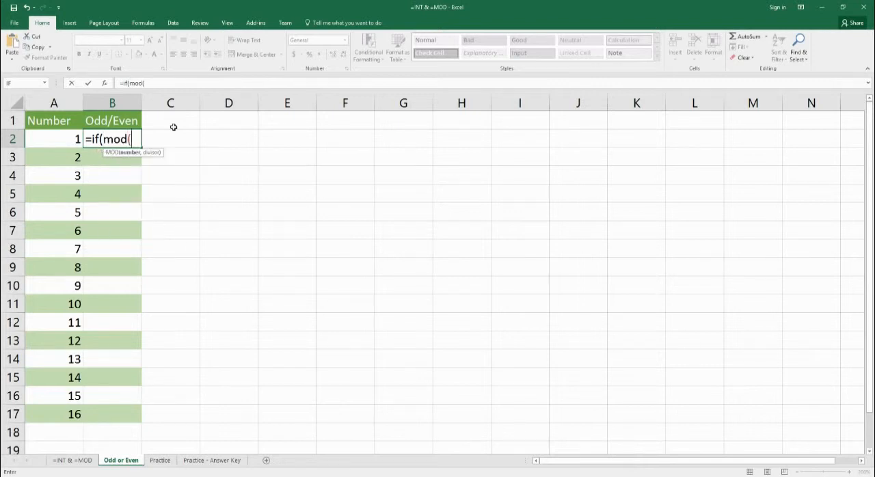
pyautogui.press('Left')
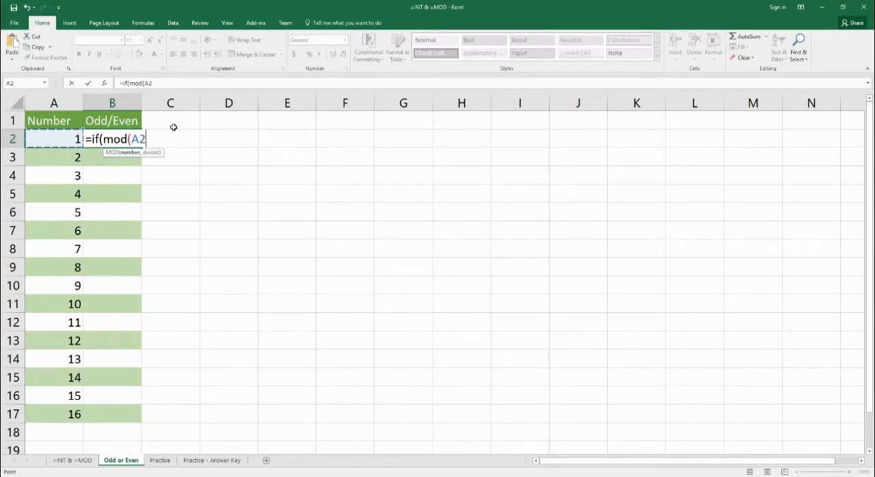
pyautogui.write(',2')
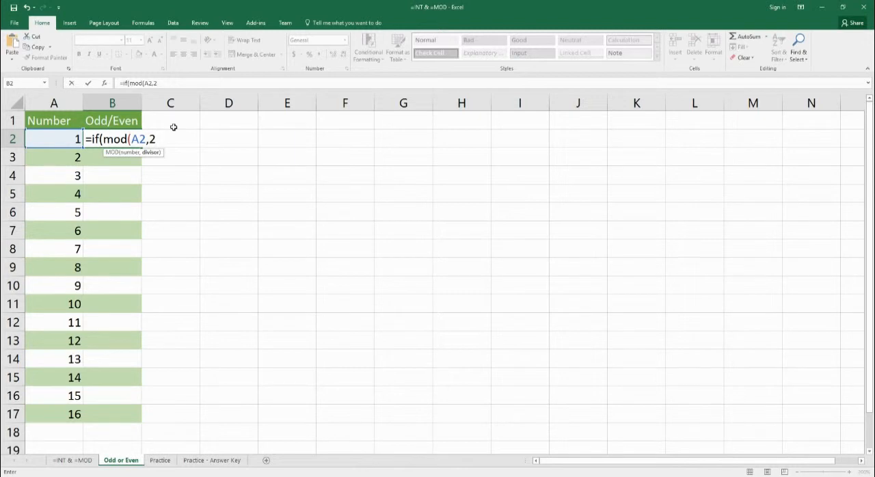
pyautogui.write(')')
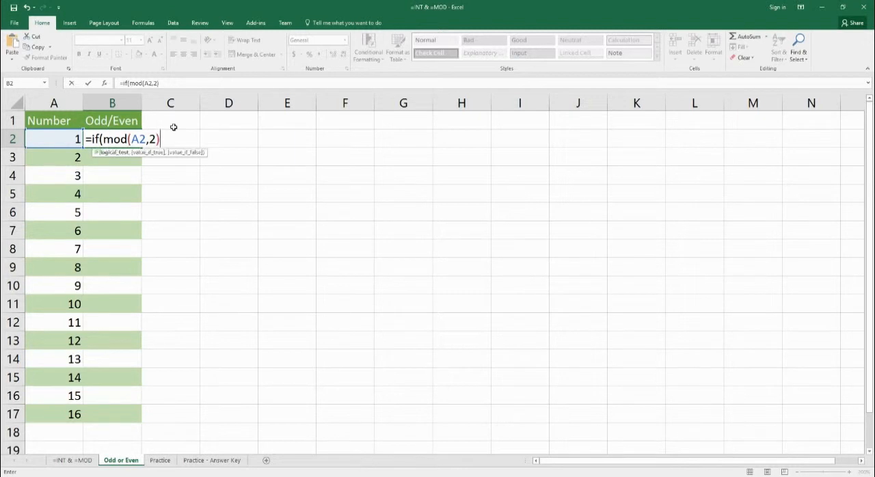
pyautogui.write('=1,"')
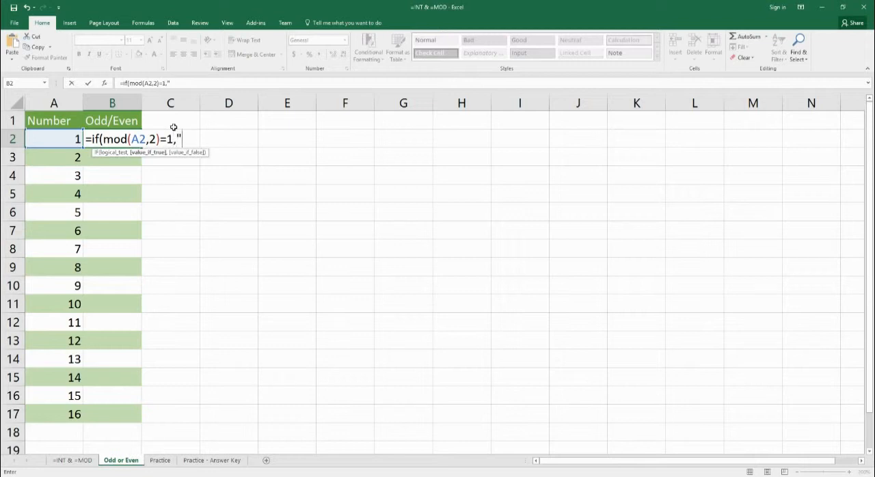
pyautogui.write('Odd",')
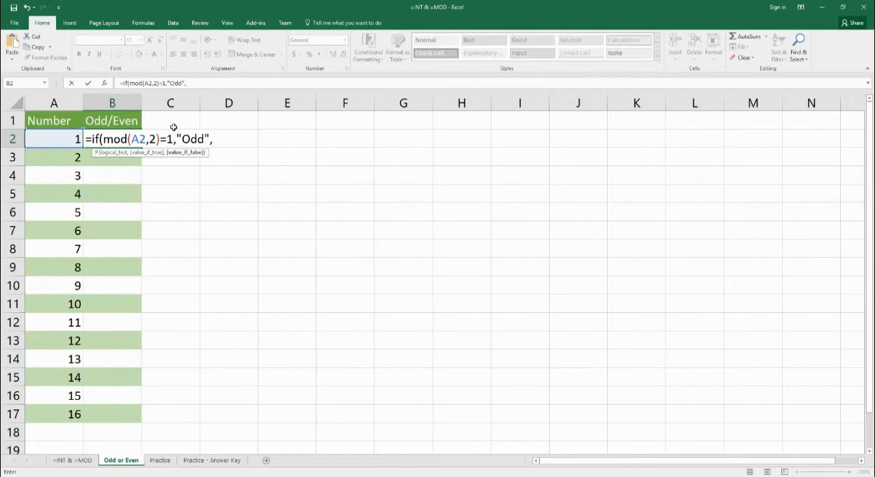
pyautogui.write('"Even")')
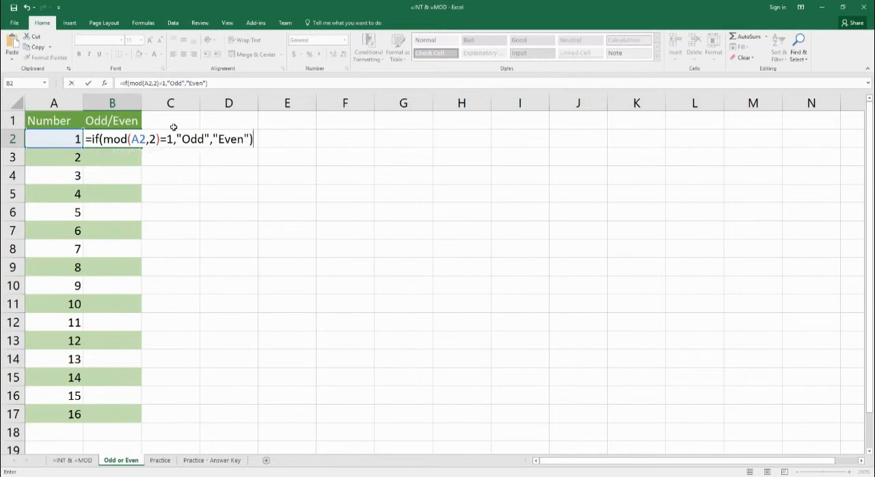
pyautogui.press('Return')
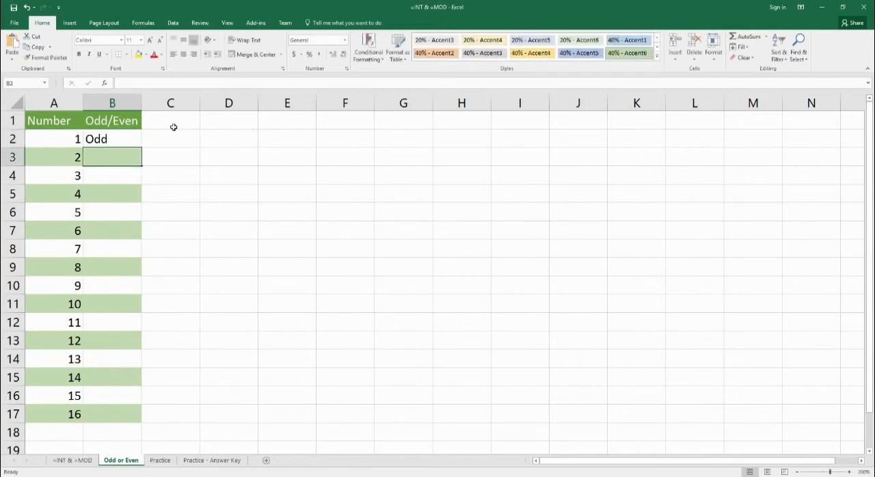
# Step: Enter the formula =IF(MOD(A3,2)=1,"Odd","Even") in cell B3 of the Odd/Even column
pyautogui.click(118, 145)
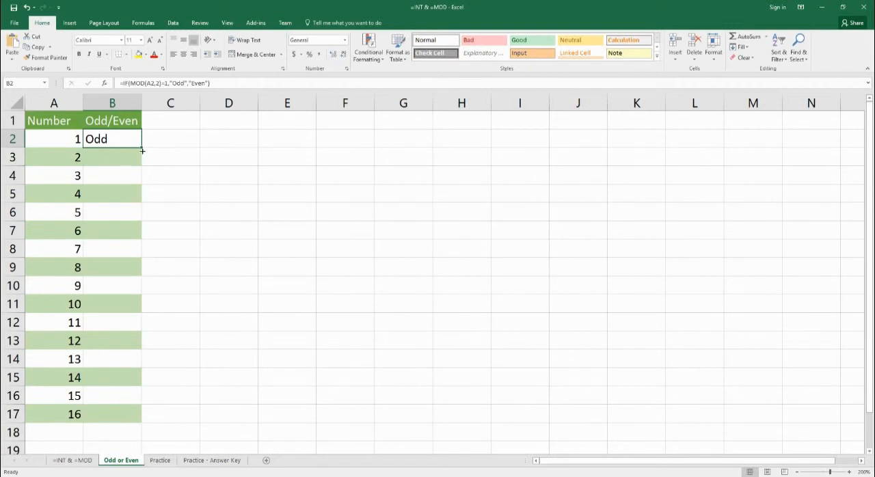
pyautogui.click(127, 161)
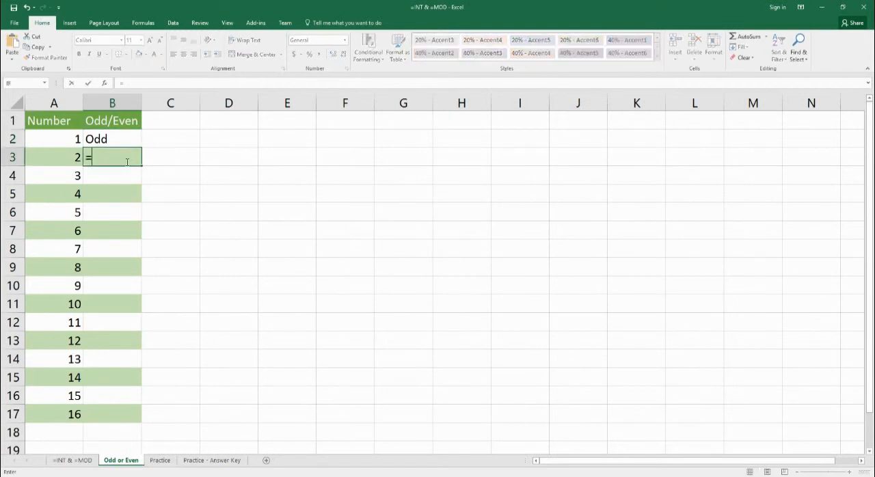
pyautogui.write('=if(mod')
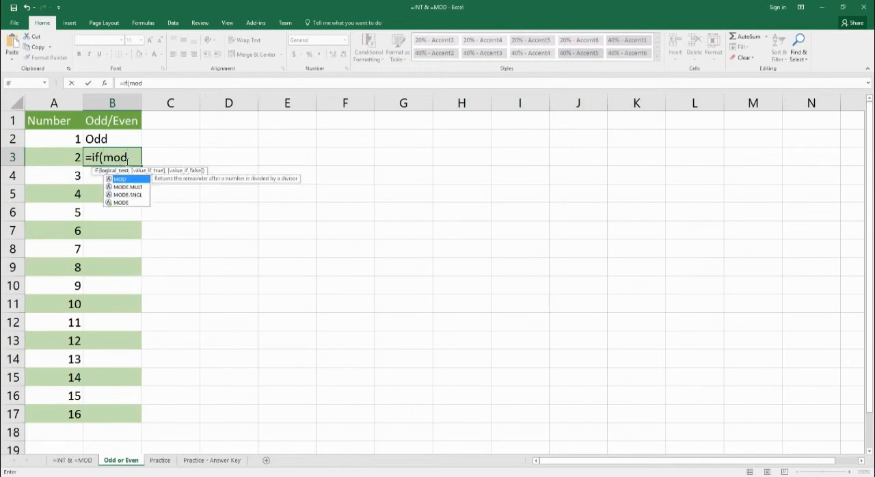
pyautogui.write('(')
pyautogui.press('Left')
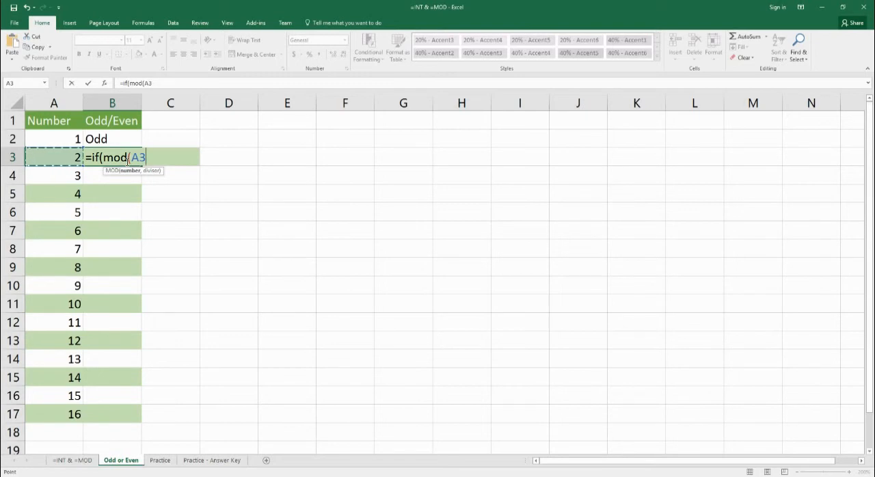
pyautogui.write(',2)=1')
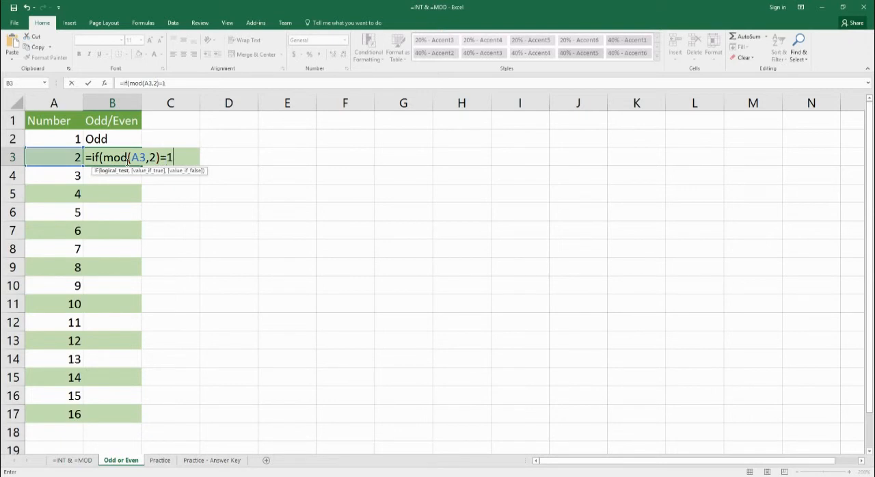
pyautogui.write(',"')
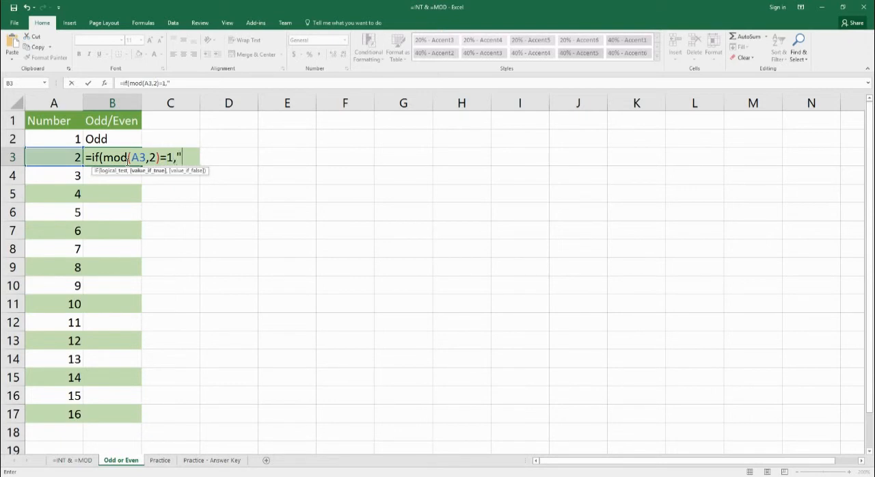
pyautogui.write('Odd",')
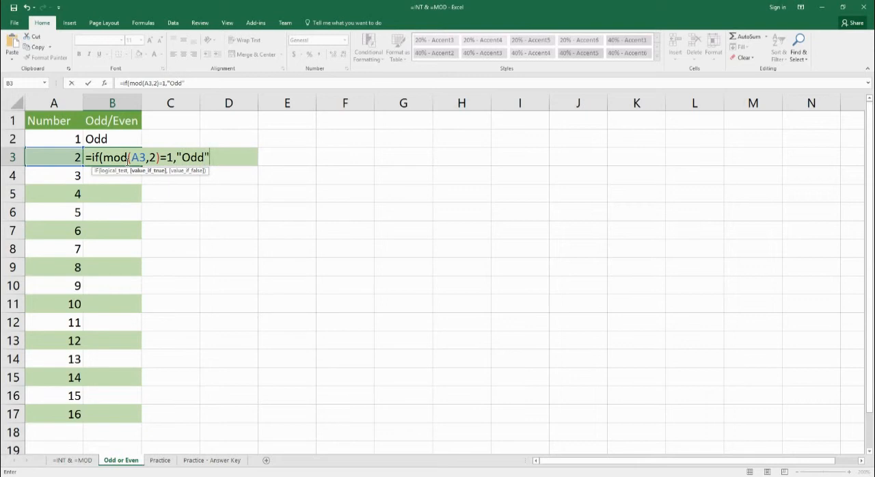
pyautogui.write('"Even"')
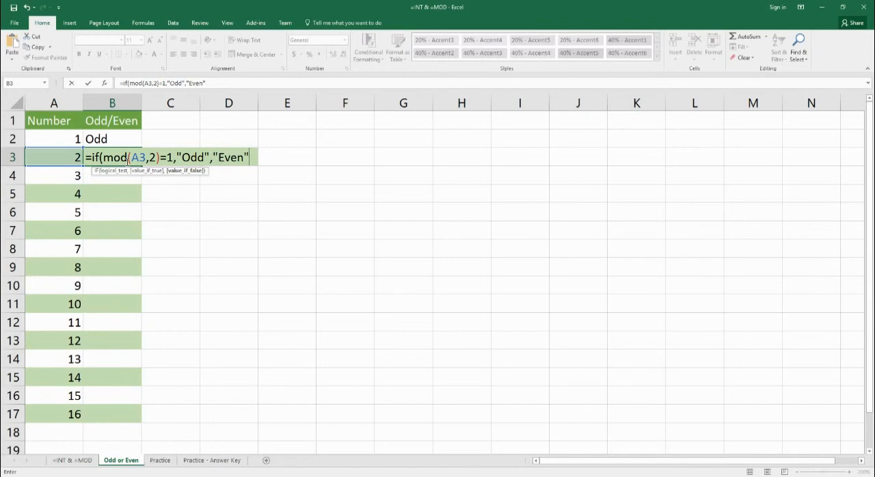
pyautogui.write(')')
pyautogui.press('Return')
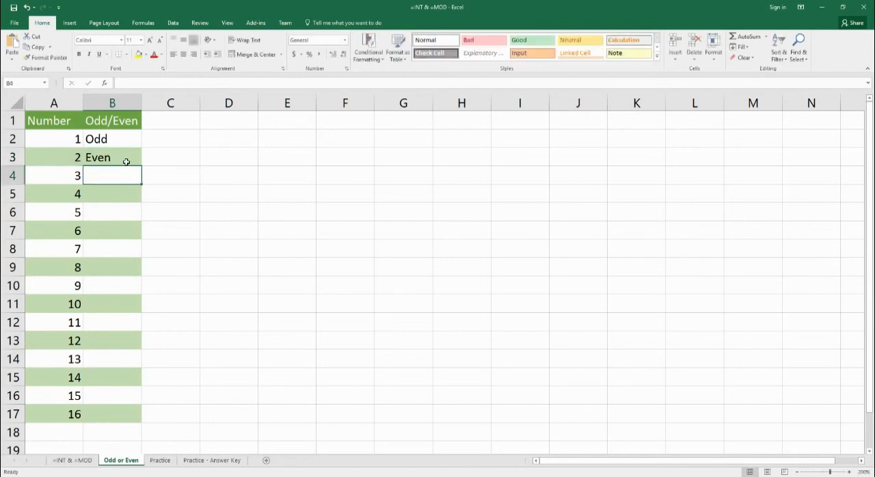
# Step: Fill the odd/even formulas from B2:B3 down through B17
pyautogui.moveTo(133, 140); pyautogui.dragTo(130, 416)
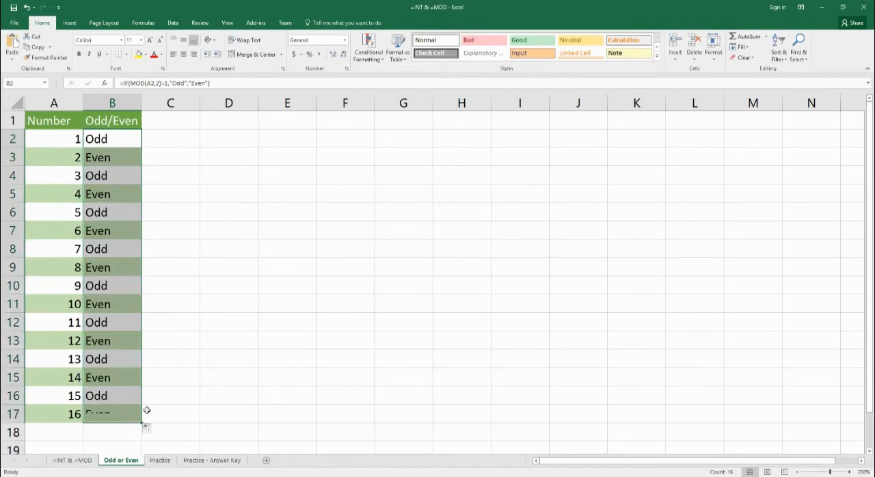
pyautogui.click(242, 343)
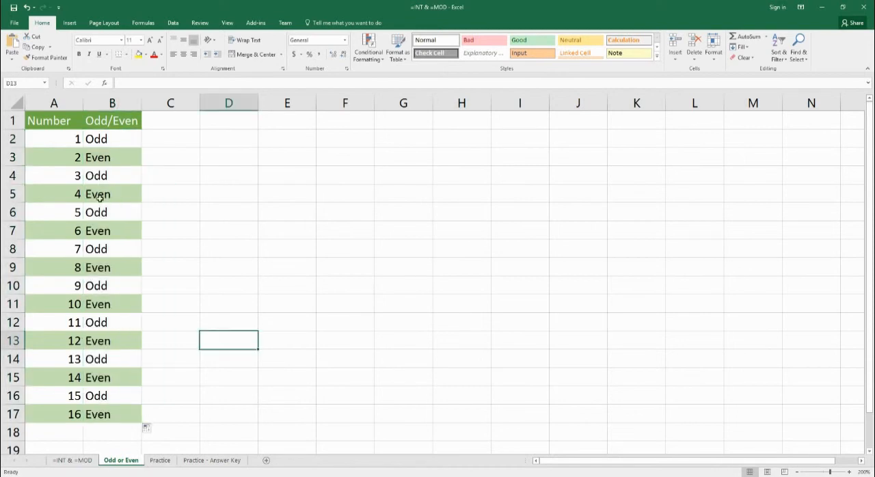
pyautogui.click(127, 239)
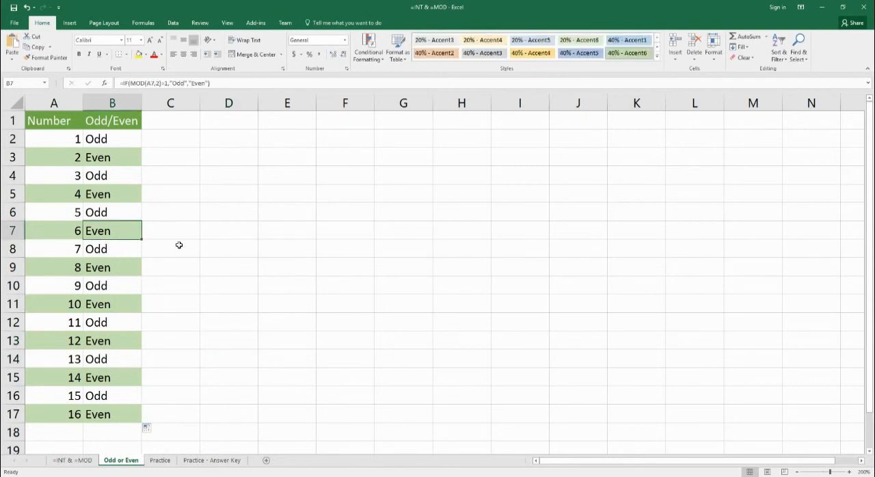
# Step: Switch to the Practice sheet and select the Olympics cells B2:B18
pyautogui.click(160, 461)
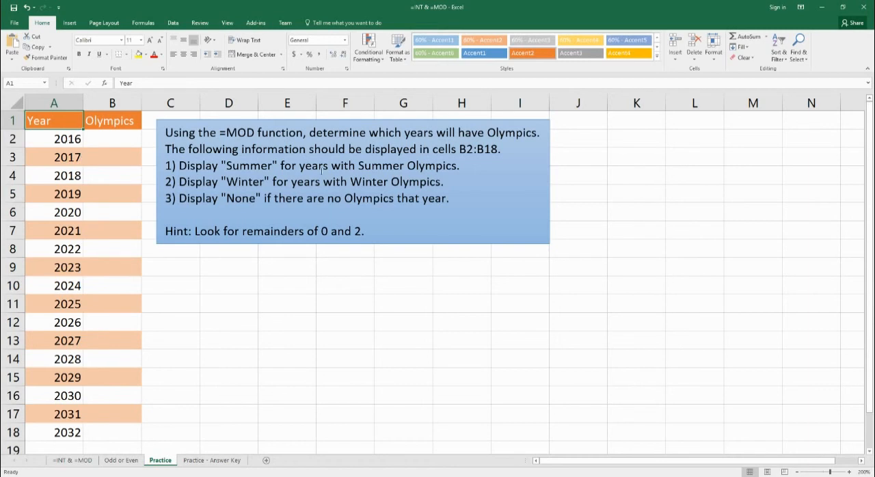
pyautogui.moveTo(114, 139); pyautogui.dragTo(107, 444)
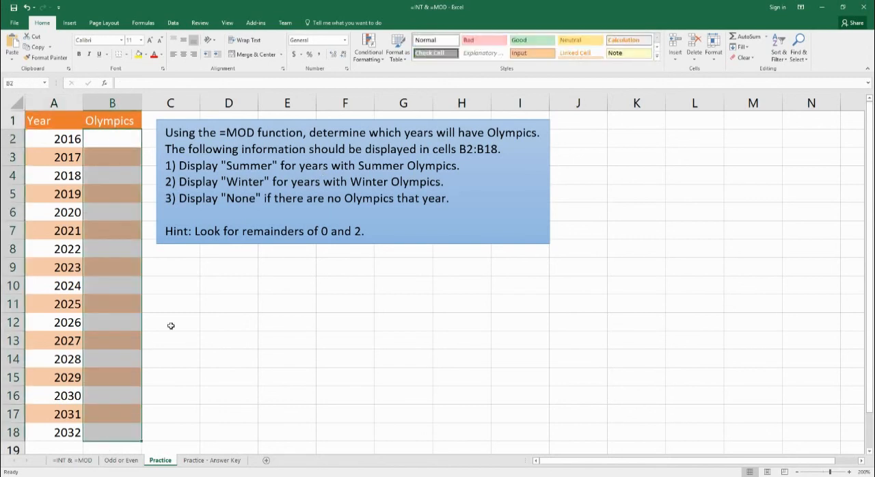